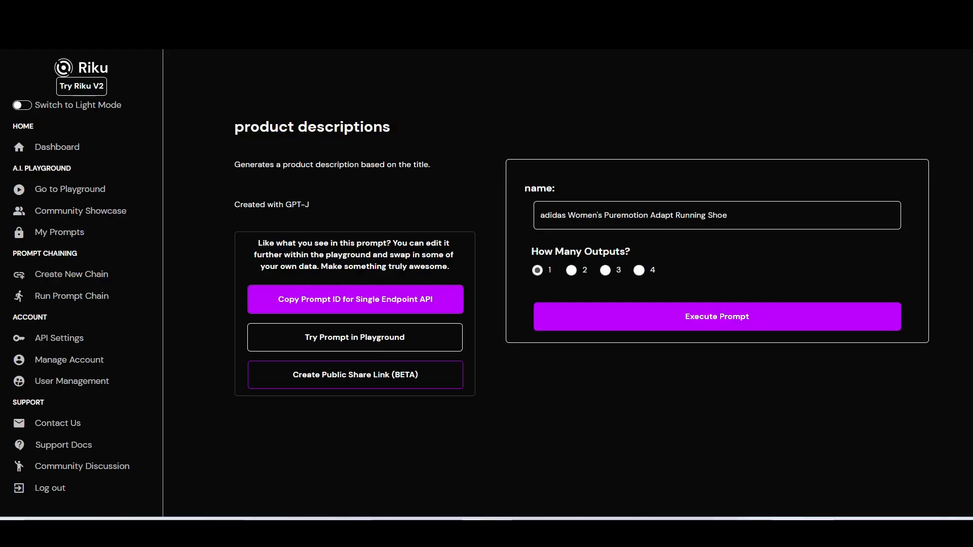
Step: Open the product descriptions prompt in the Riku.ai Playground and review its example-based prompt text
left_click(383, 339)
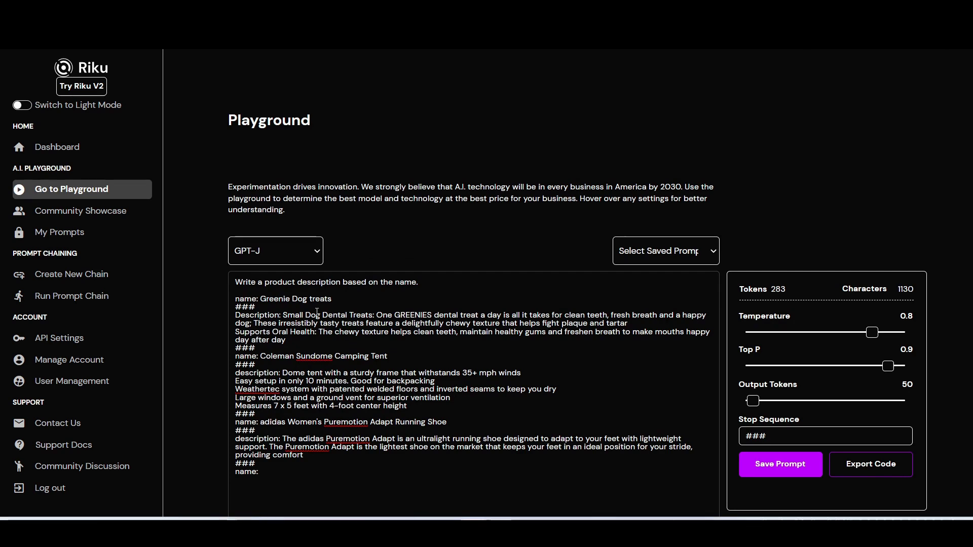
scroll(284, 294, "down", 2)
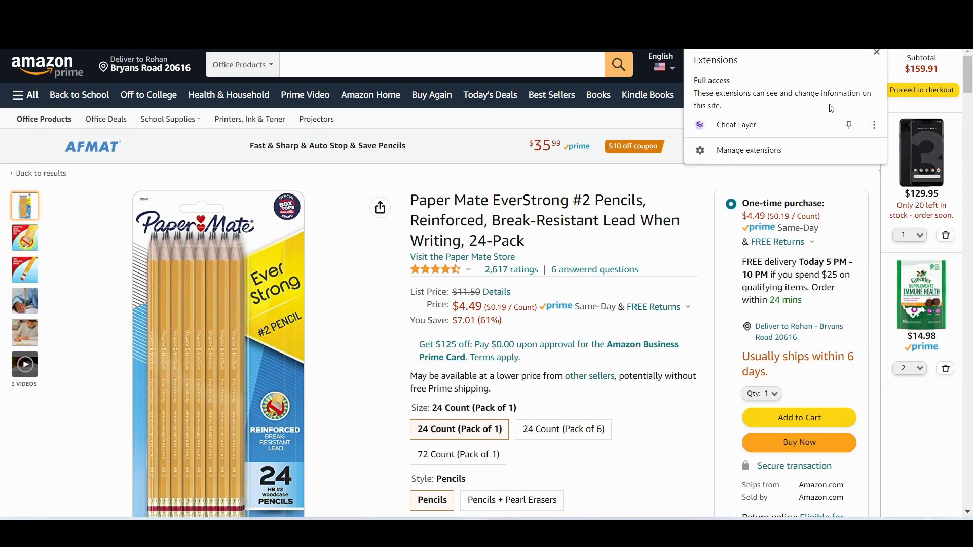
Step: Pick the Amazon product title element in Cheat Layer and store it with a Save Variable step
left_click(806, 124)
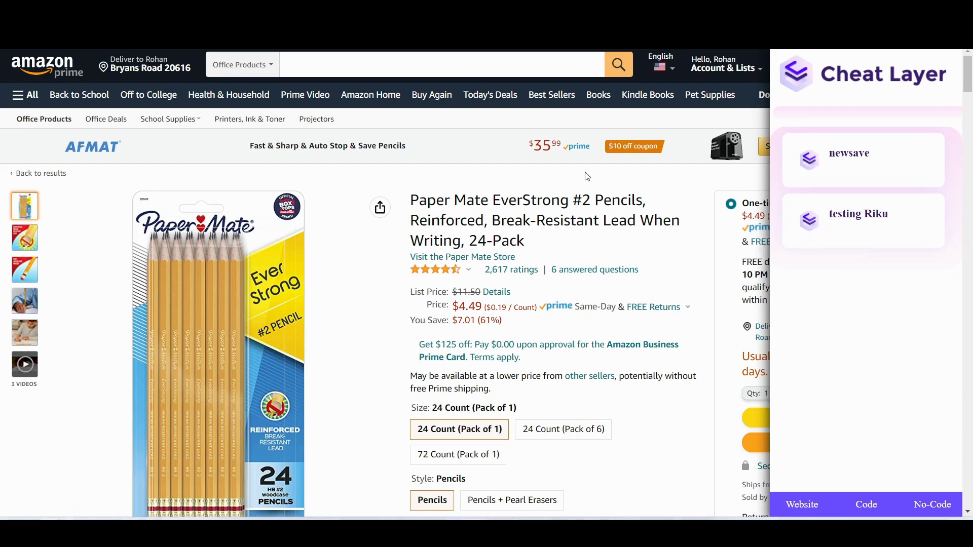
mouse_move(571, 168)
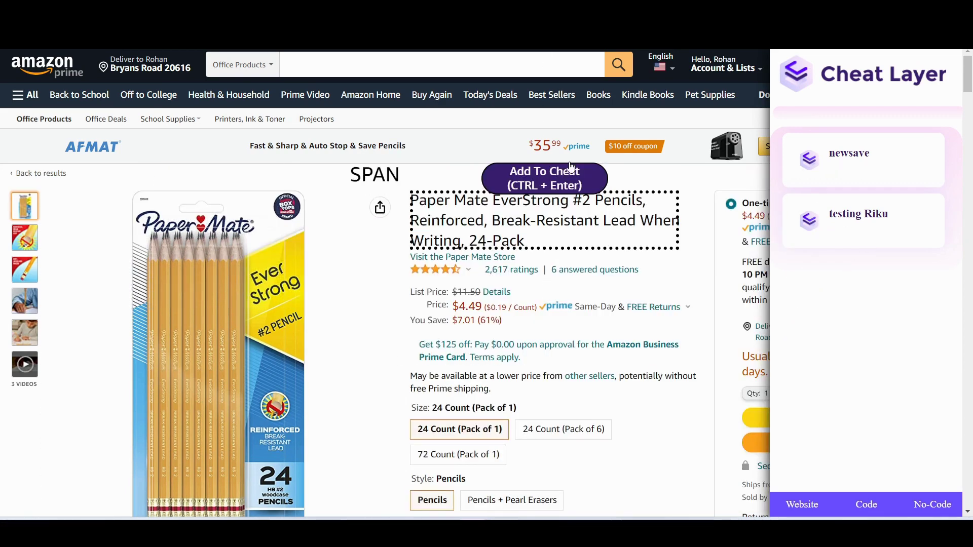
left_click(563, 191)
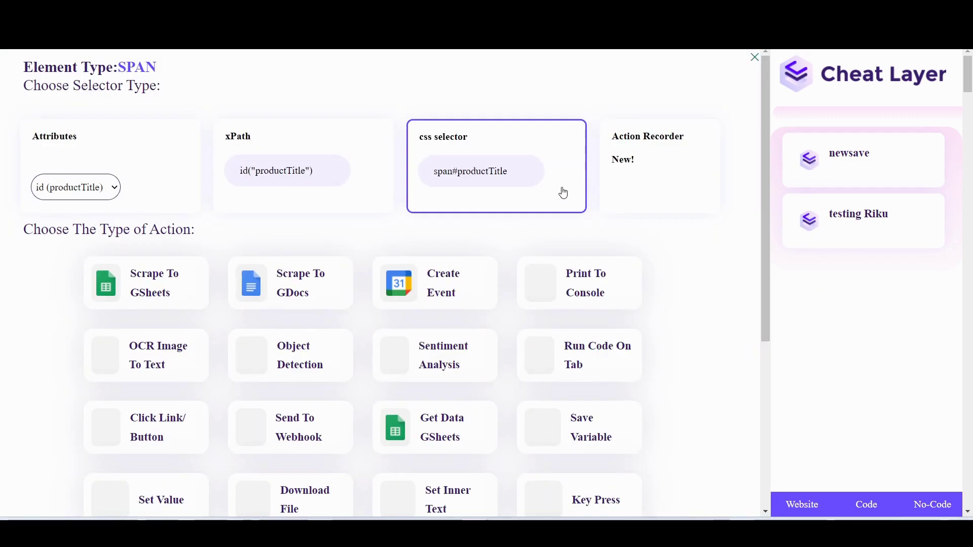
left_click(601, 427)
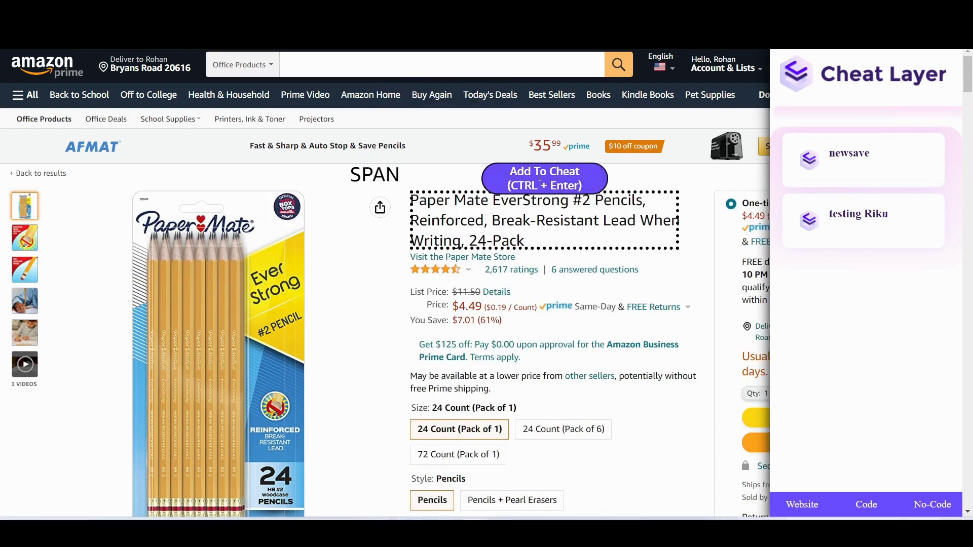
Step: Add a Riku.ai Prompt step after Save Variable and enter the account holder's name
left_click(539, 184)
scroll(540, 177, "down", 5)
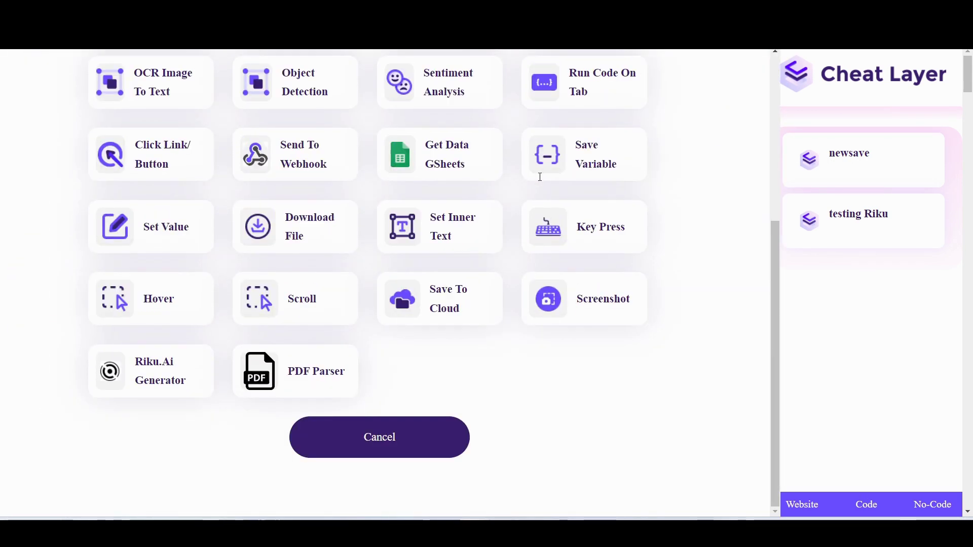
left_click(162, 379)
left_click(280, 134)
left_click_drag(280, 134, 456, 235)
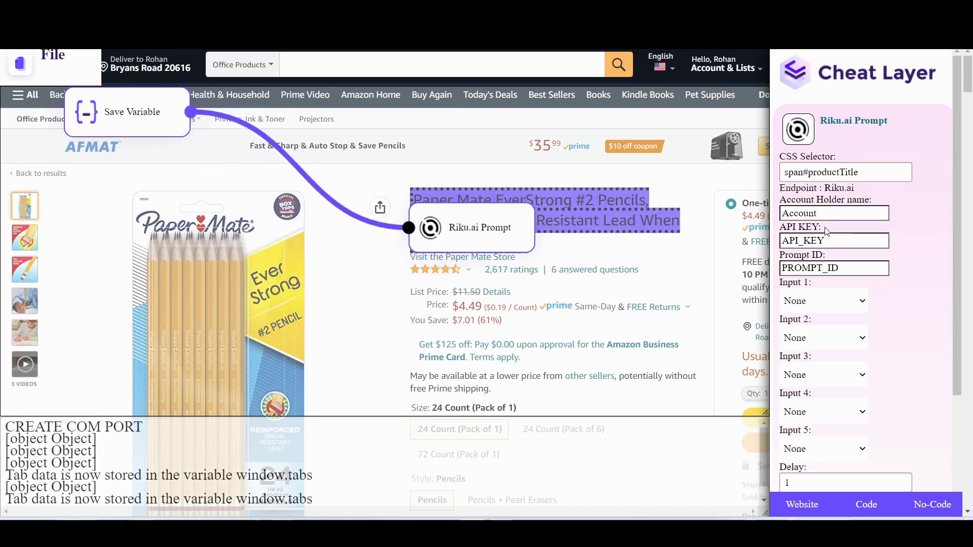
double_click(828, 213)
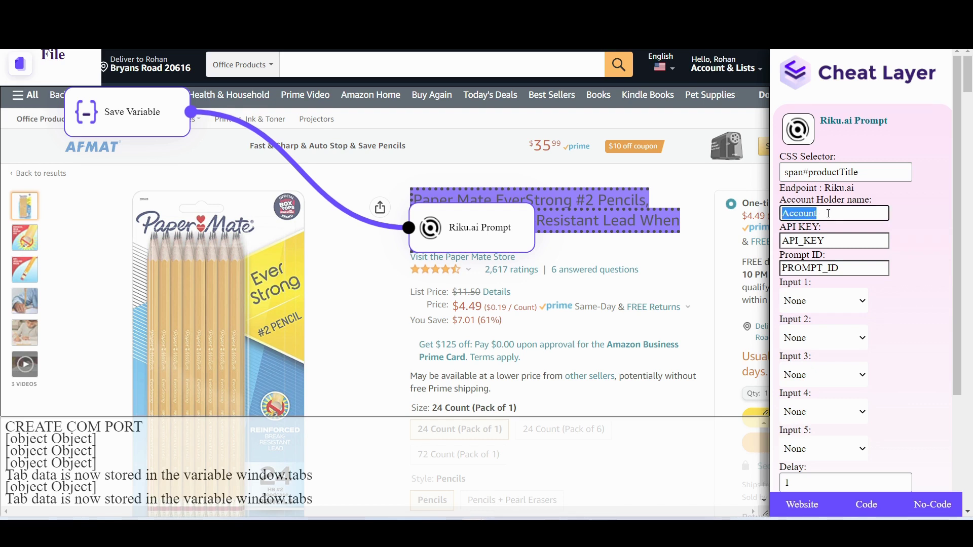
type("Rohan Arun")
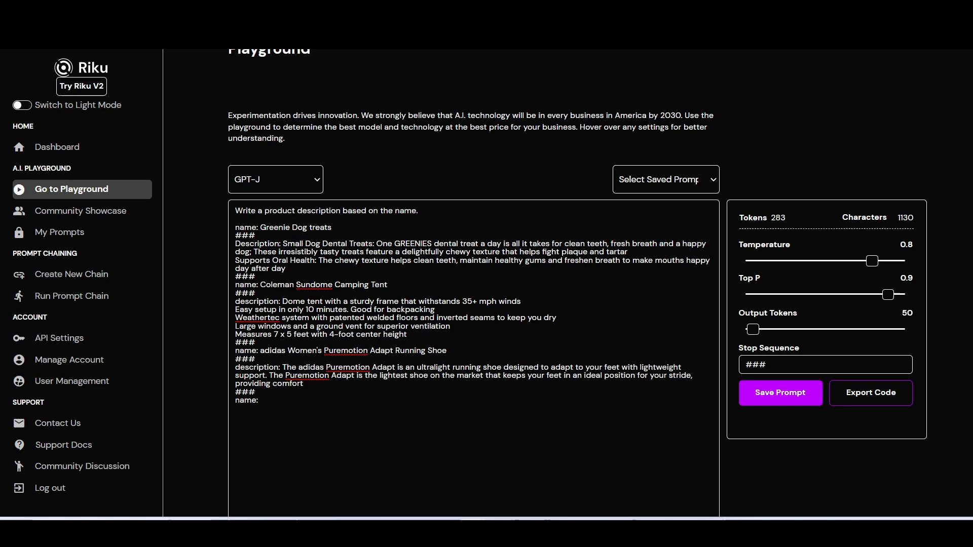
Step: Paste the Riku.ai account's secret key into the step's API KEY field
left_click(77, 362)
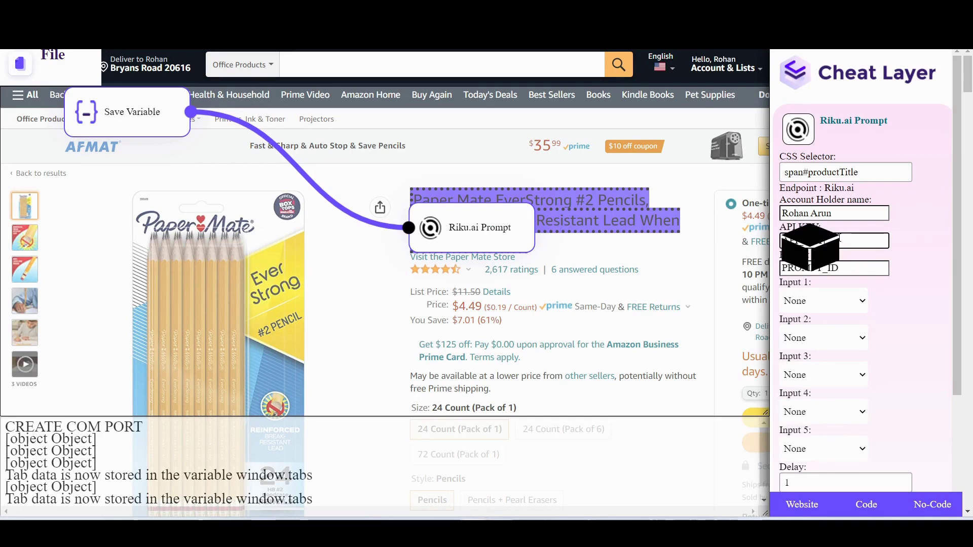
triple_click(810, 240)
key("ctrl+v")
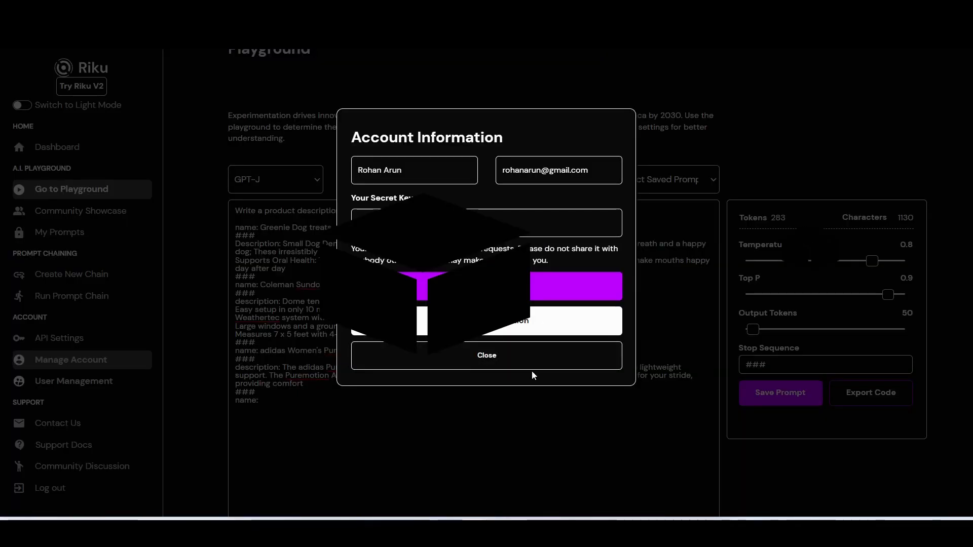
left_click(488, 365)
Step: Copy the product descriptions prompt ID from My Prompts into the Prompt ID field
left_click(79, 236)
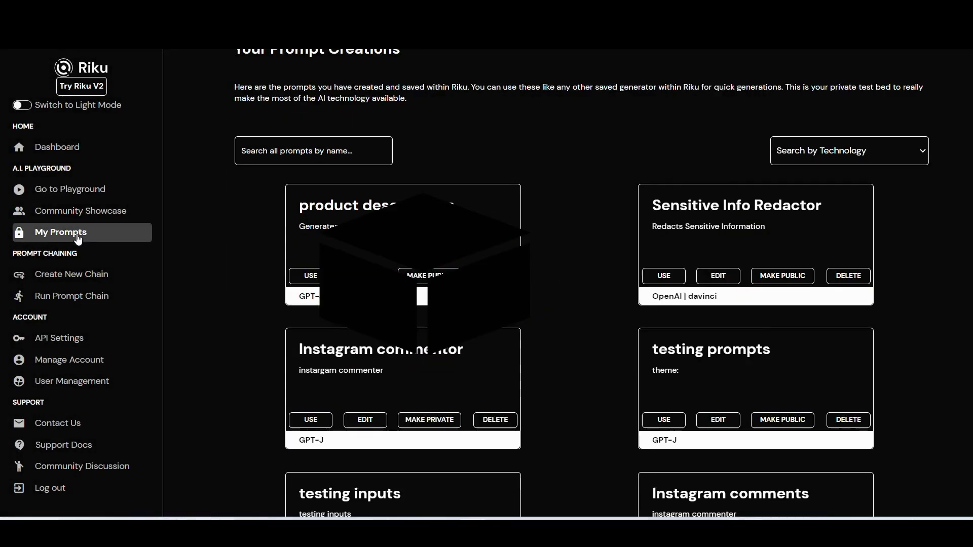
left_click(310, 275)
left_click(343, 298)
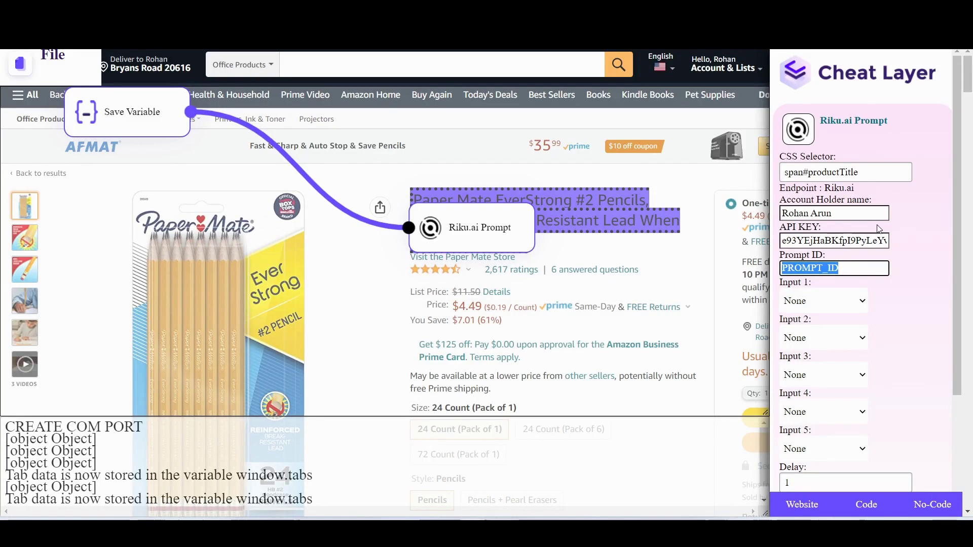
key("ctrl+v")
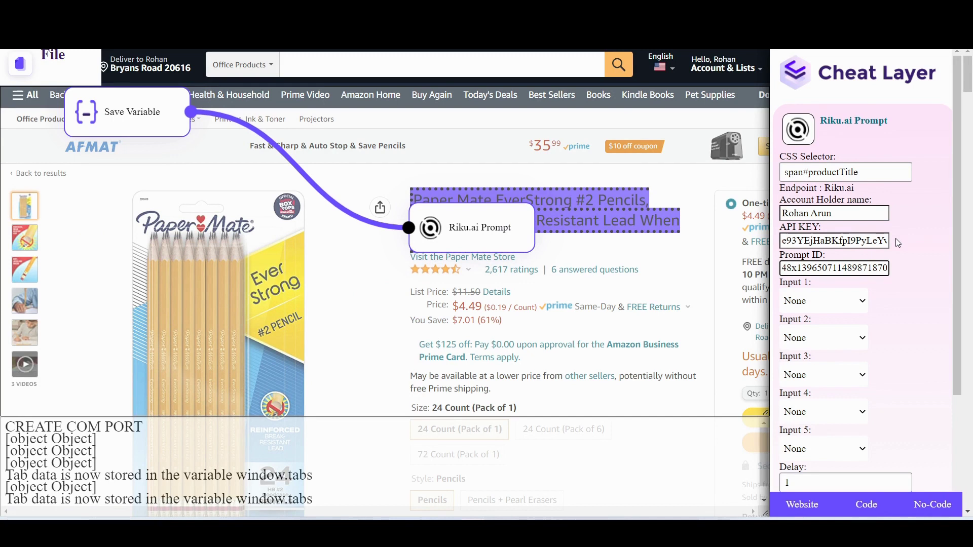
Step: Feed the saved title variable into prompt input 1 and add a Scrape to GSheets step
left_click(856, 303)
left_click(834, 319)
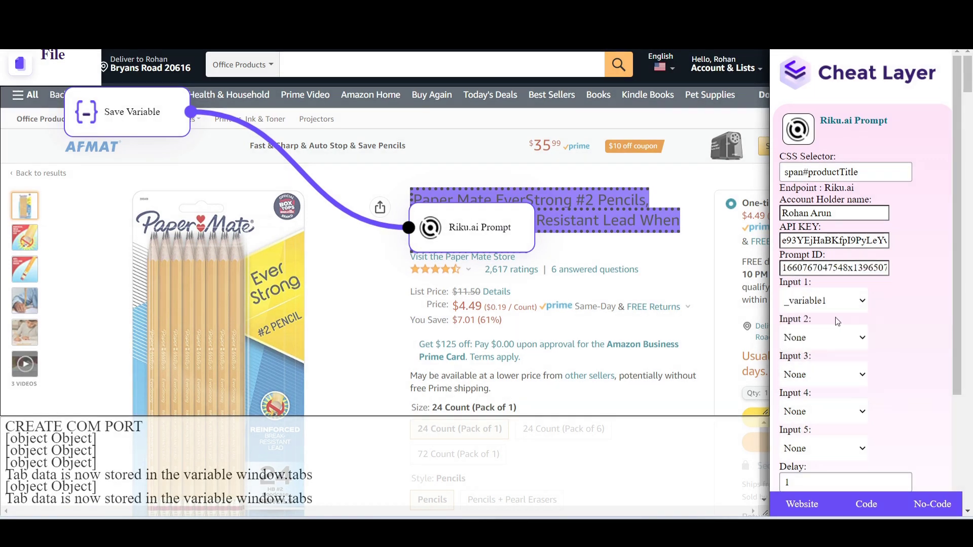
left_click(809, 507)
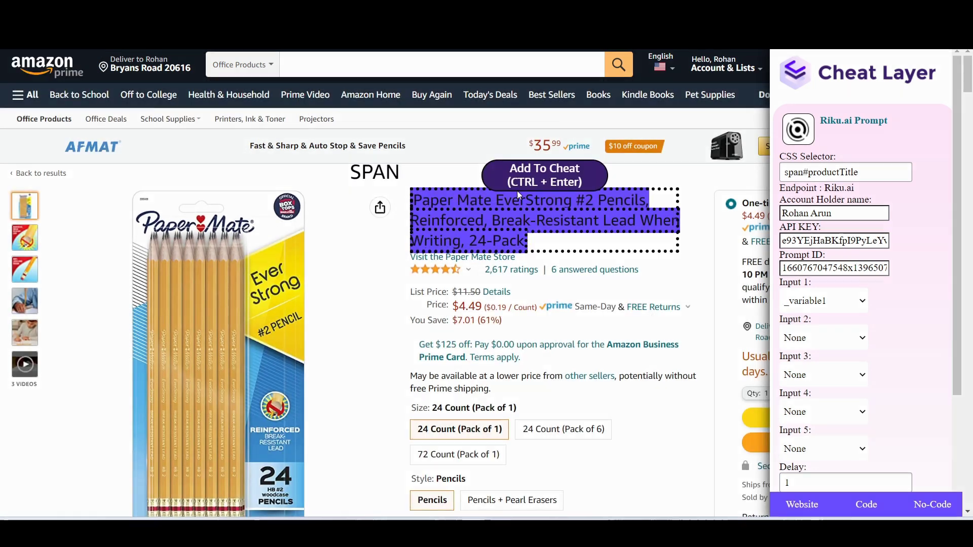
left_click(523, 190)
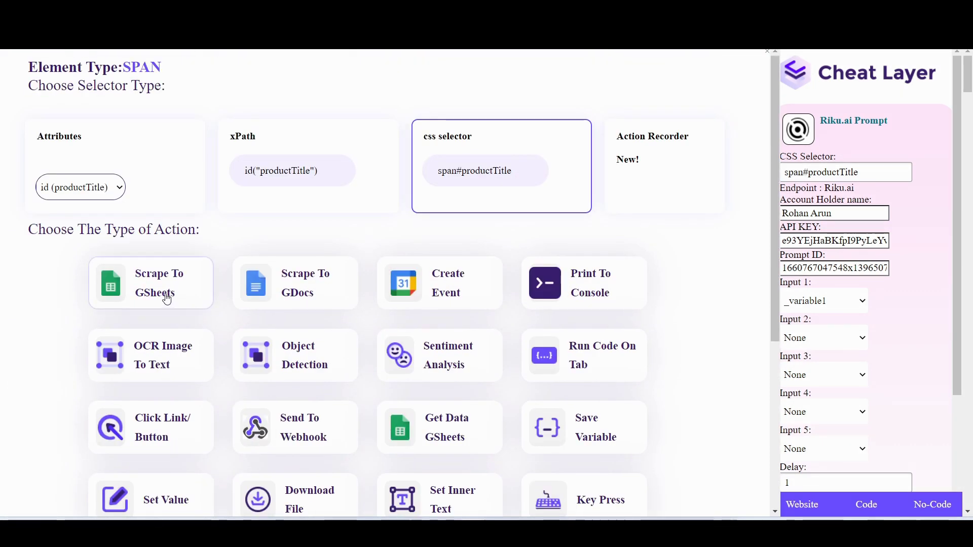
left_click(162, 294)
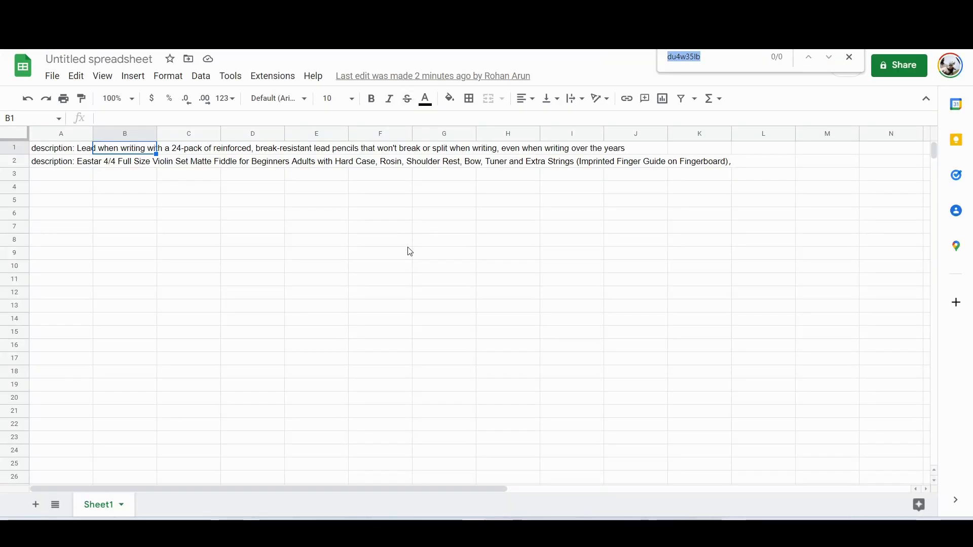
Step: Clear the old descriptions from the Google spreadsheet
left_click(401, 246)
key("ctrl+a")
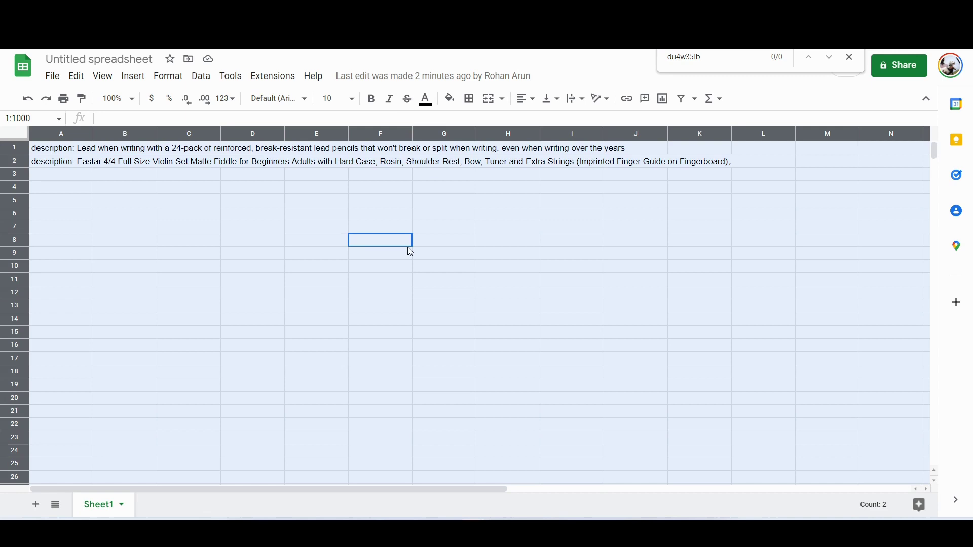
key("Delete")
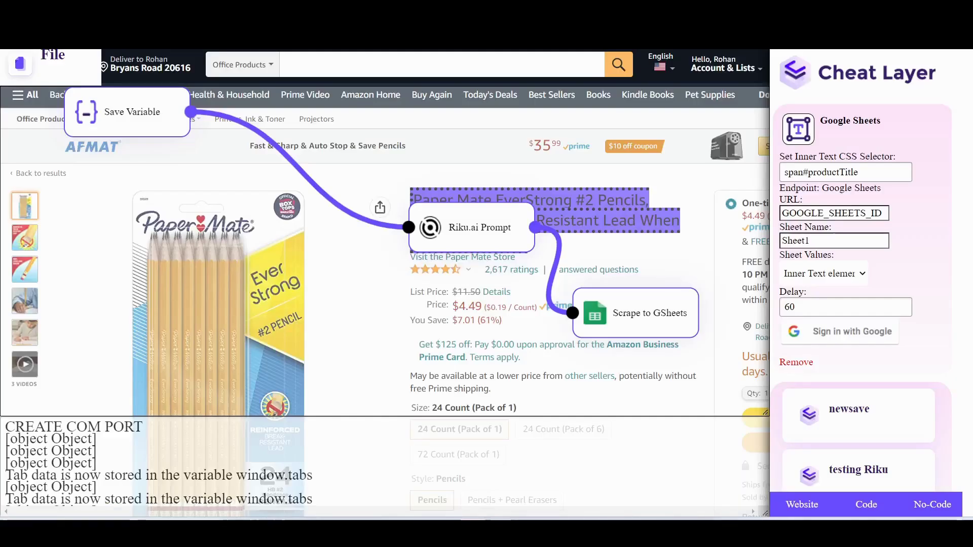
Step: Point the Sheets step at the spreadsheet URL and shorten its delay from 60 to 6
left_click(829, 213)
key("ctrl+a")
key("ctrl+v")
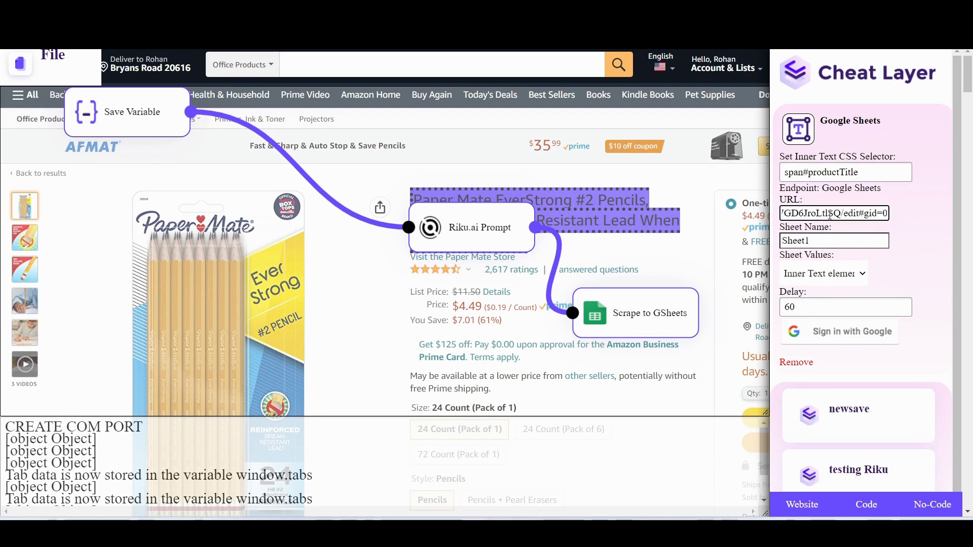
left_click(818, 307)
key("BackSpace")
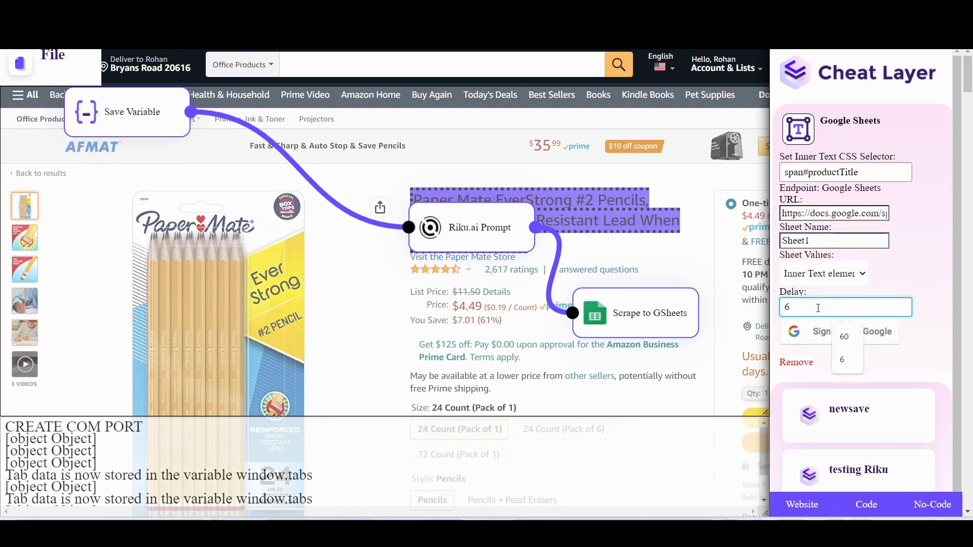
left_click(845, 276)
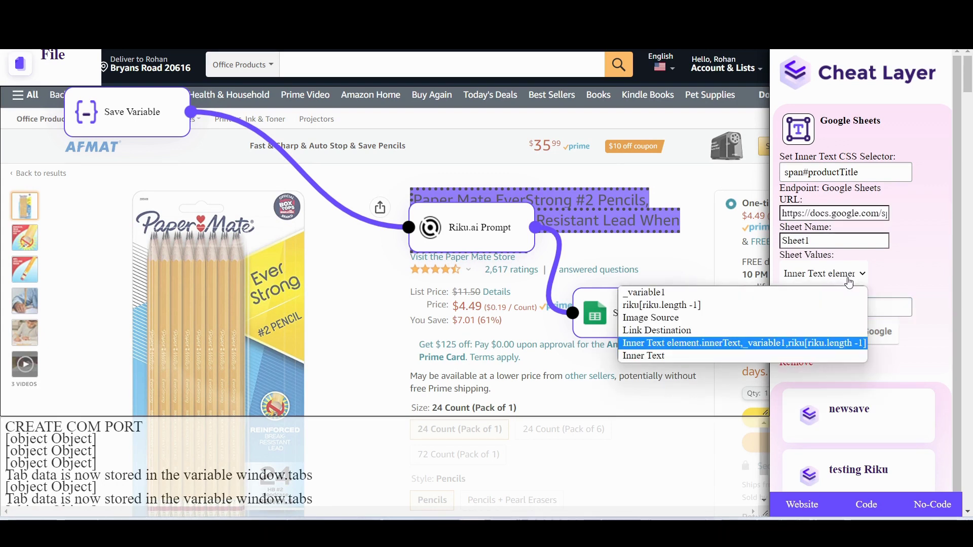
Step: Send riku[riku.length -1] to the sheet, run the flow, and check the new pencil description row
left_click(781, 306)
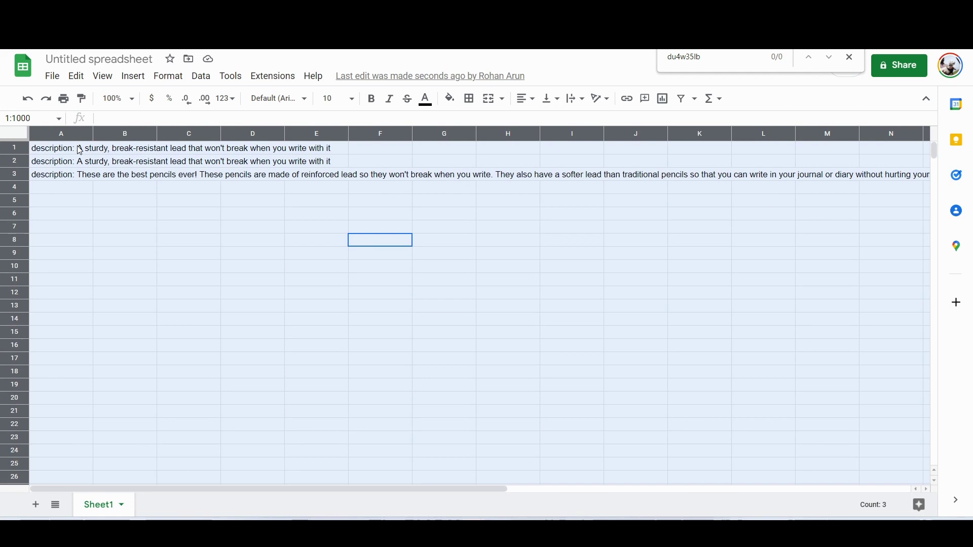
left_click(147, 205)
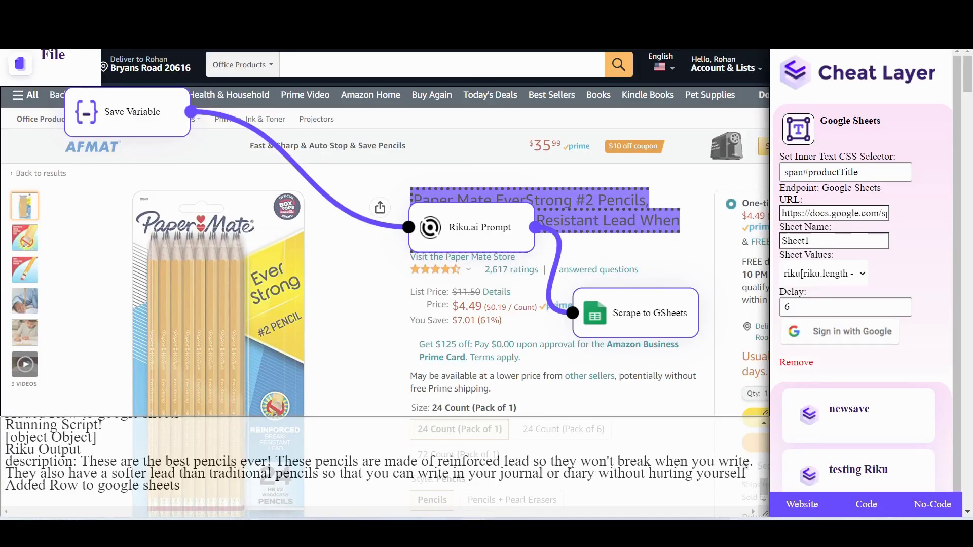
left_click_drag(485, 237, 432, 244)
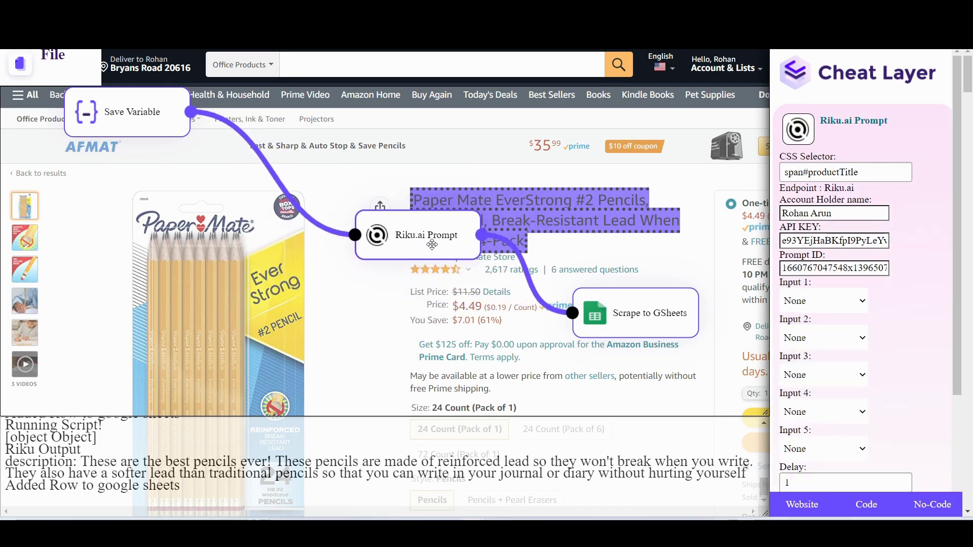
Step: Save the Cheat Layer flow with Ctrl+S under the script name 'testing Riku prompts'
key("ctrl+s")
left_click(471, 146)
key("BackSpace")
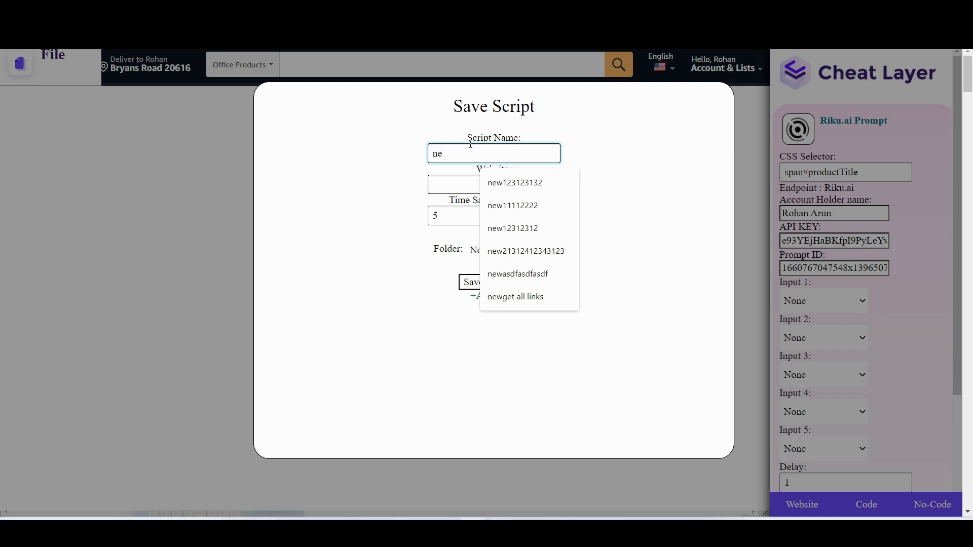
key("BackSpace")
key("BackSpace")
type("testing Riku")
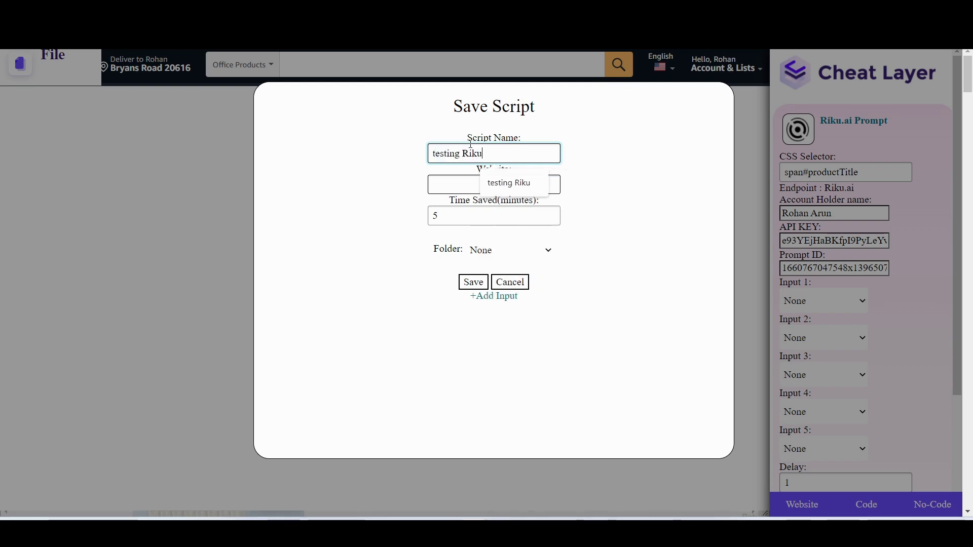
type(" prompts")
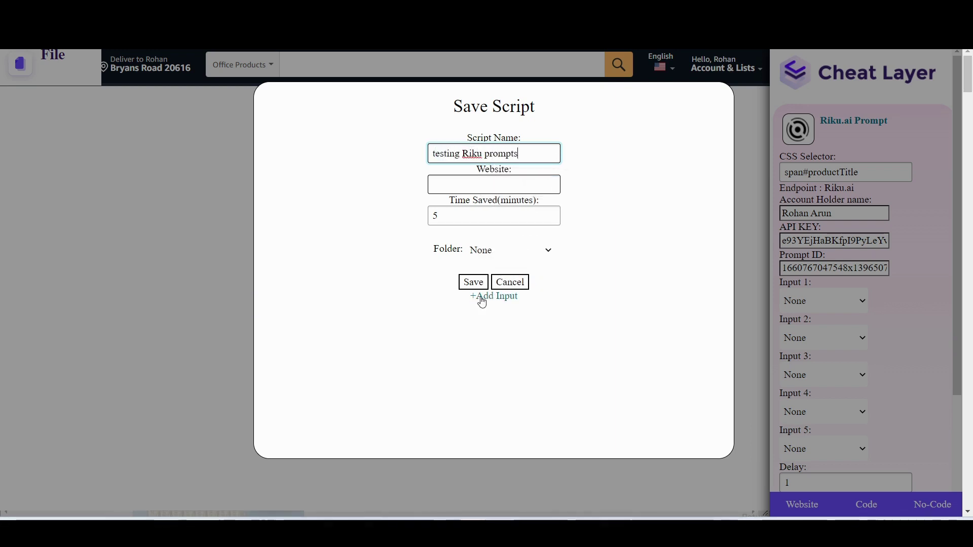
left_click(476, 286)
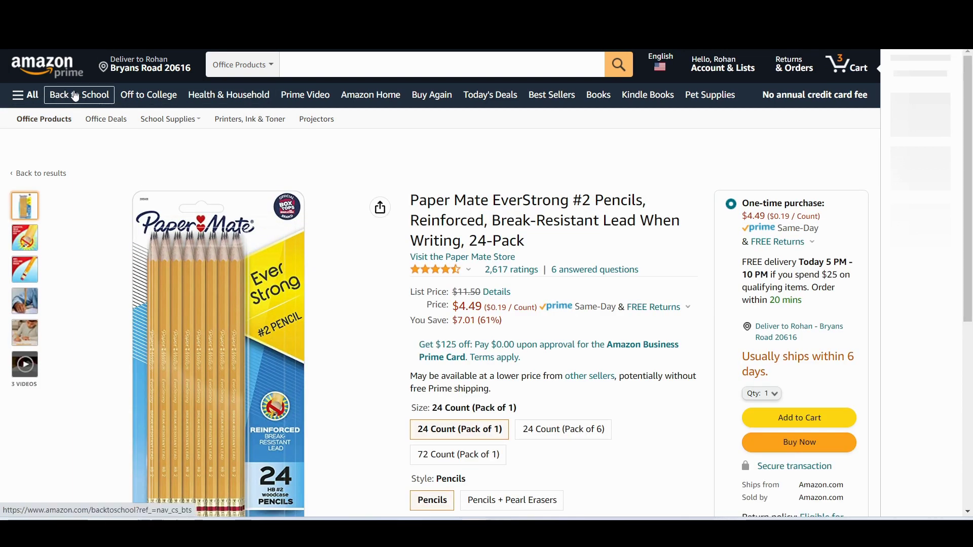
Step: Browse Amazon's Back to School deals and open the EXPO 80661 Low-Odor Dry Erase Markers 4-Count page
left_click(100, 104)
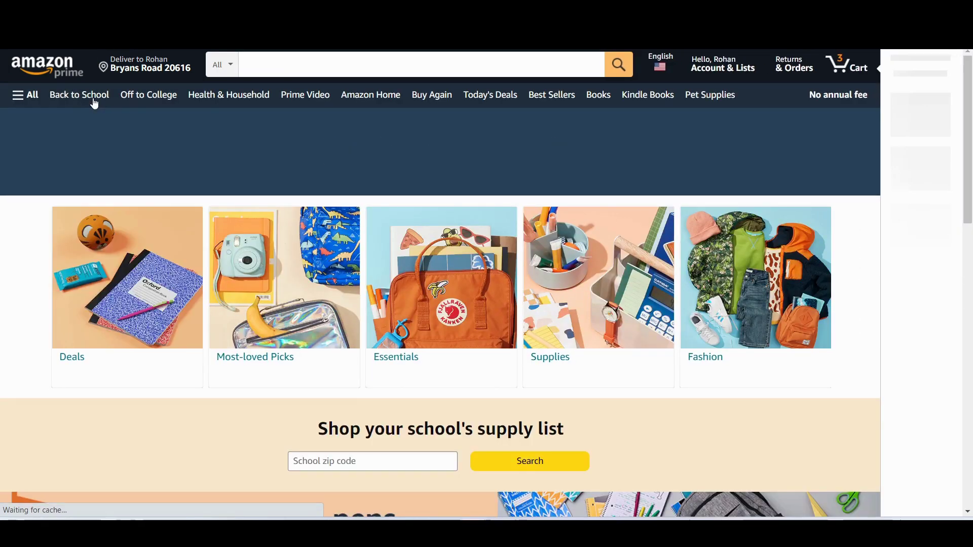
scroll(376, 242, "down", 2)
scroll(375, 241, "down", 12)
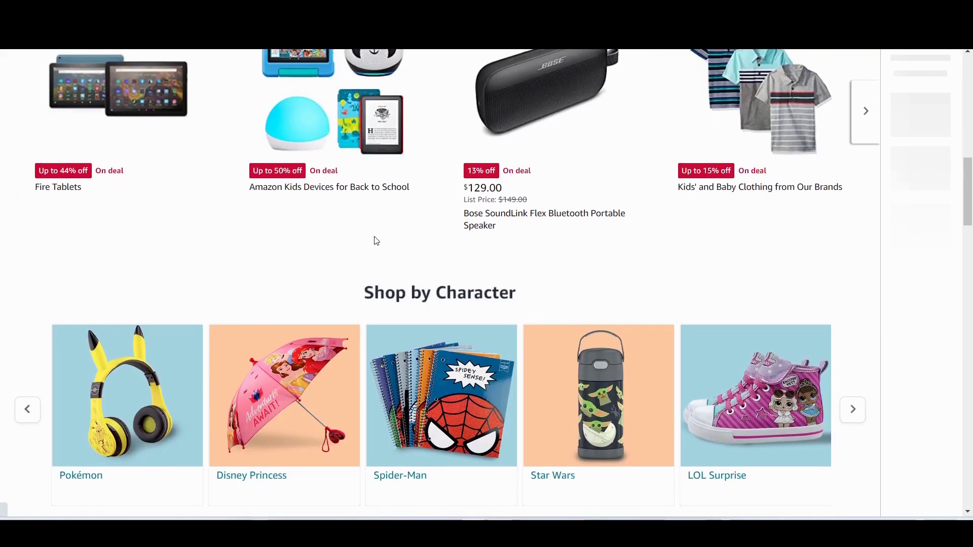
scroll(375, 242, "down", 7)
scroll(376, 242, "down", 10)
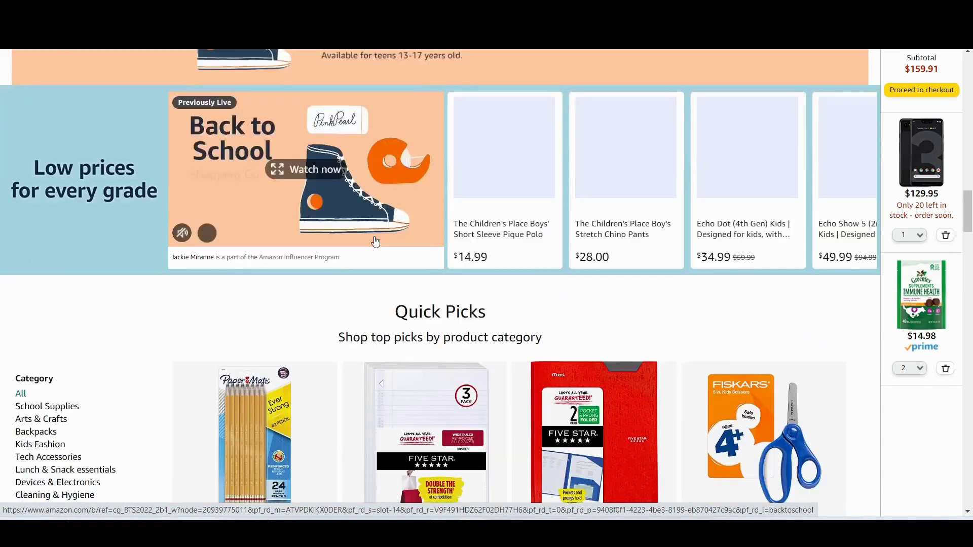
scroll(730, 281, "up", 15)
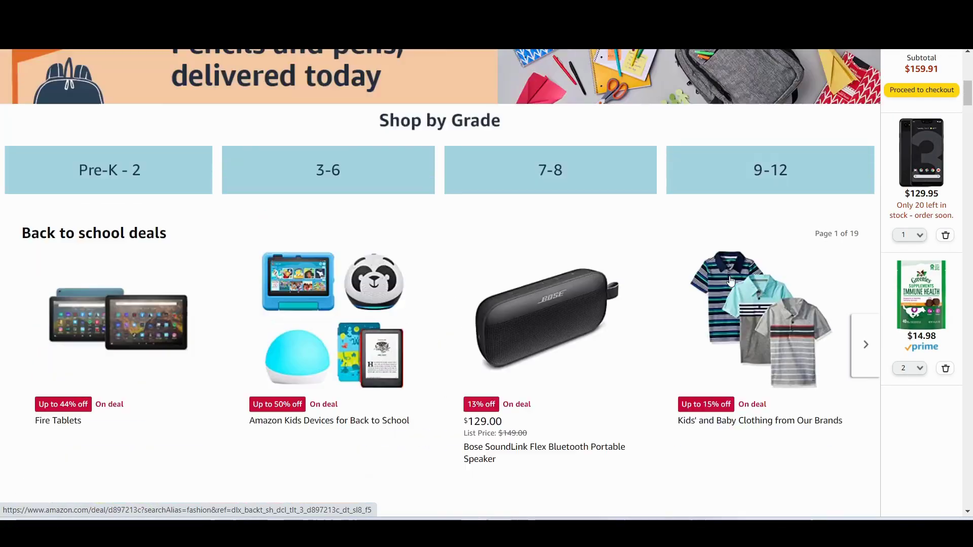
scroll(730, 282, "down", 4)
scroll(730, 281, "down", 4)
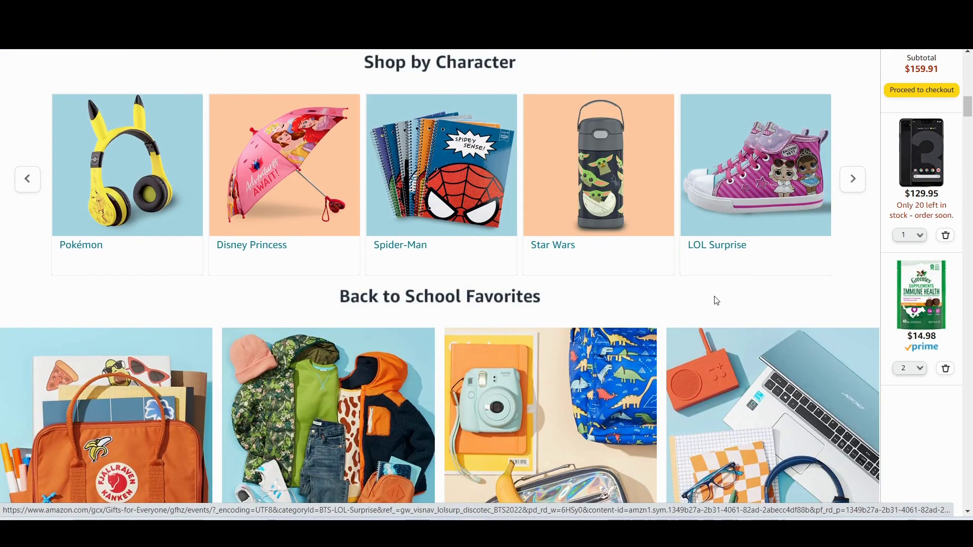
scroll(716, 301, "down", 12)
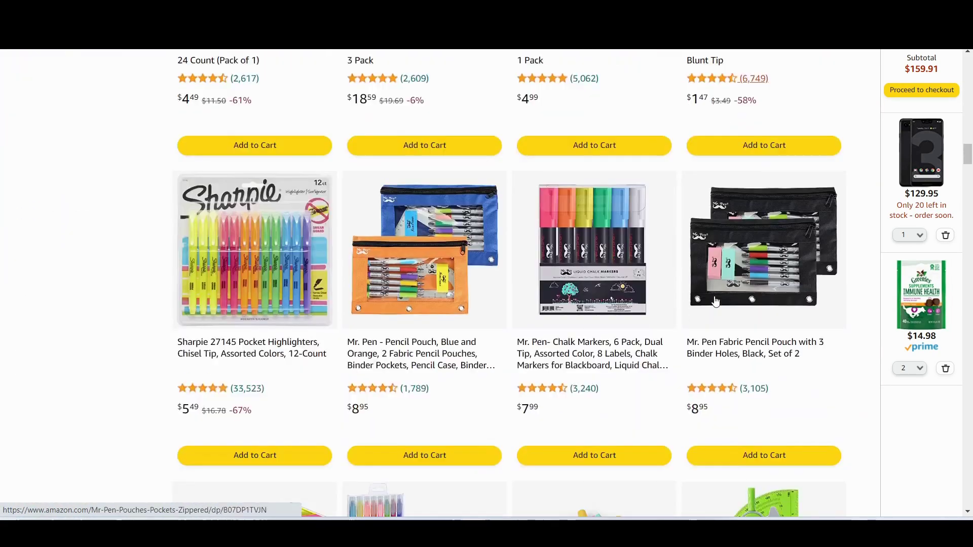
scroll(716, 300, "down", 13)
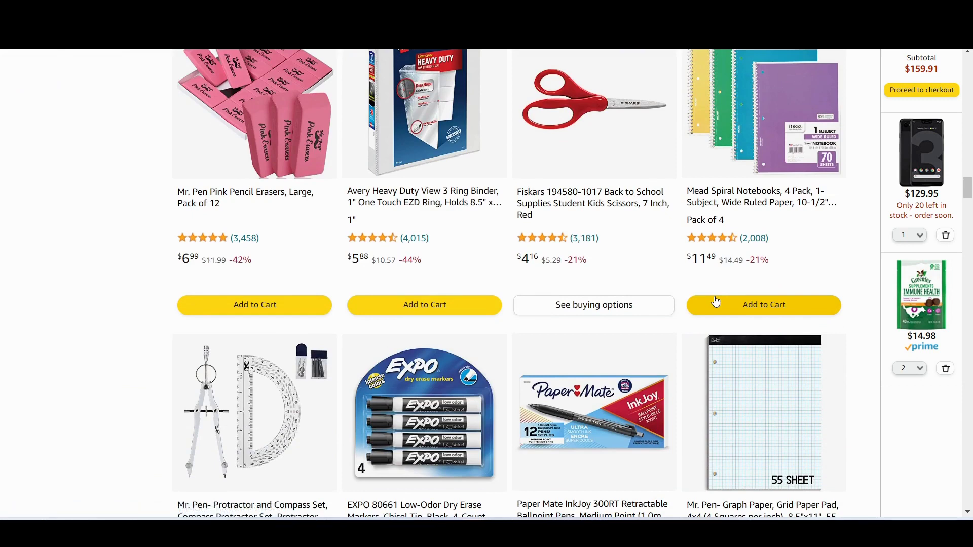
scroll(675, 256, "down", 1)
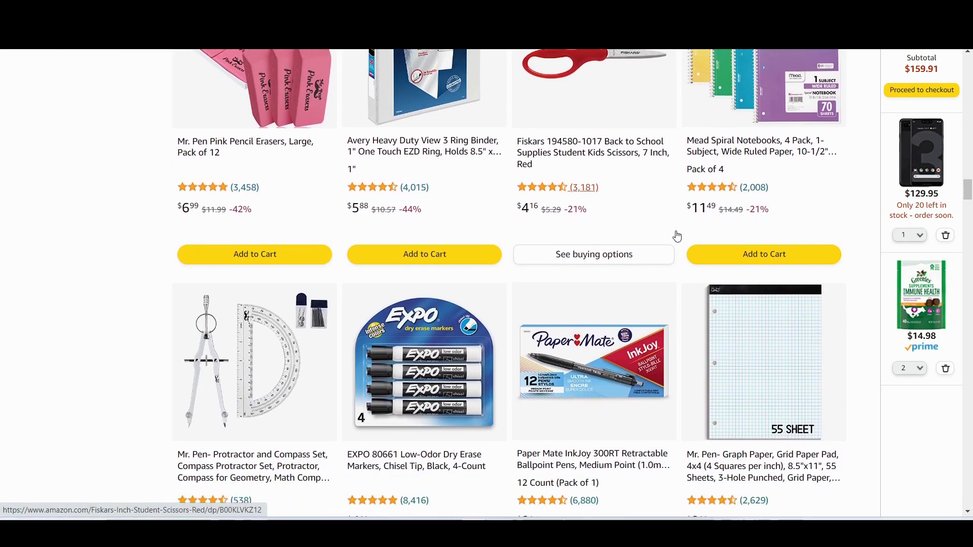
scroll(660, 203, "down", 6)
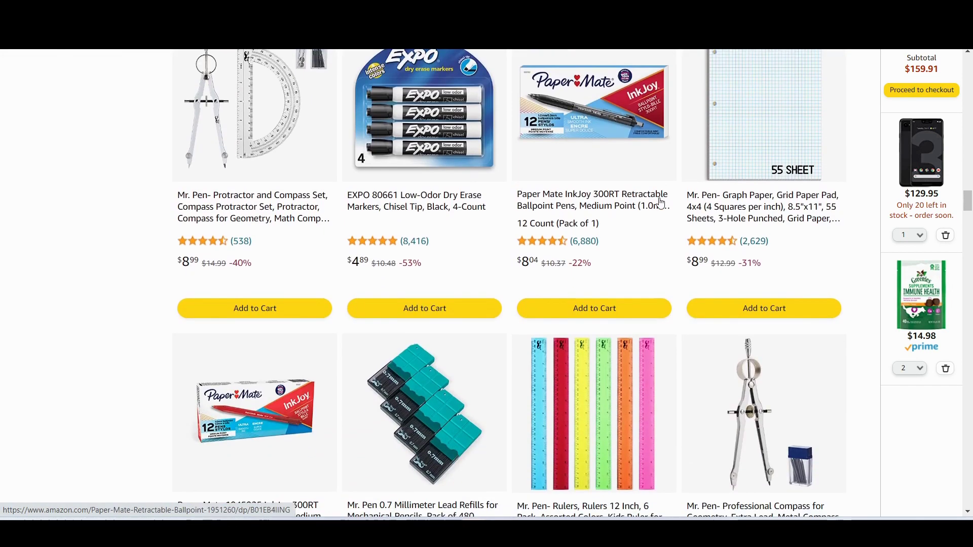
scroll(661, 203, "down", 1)
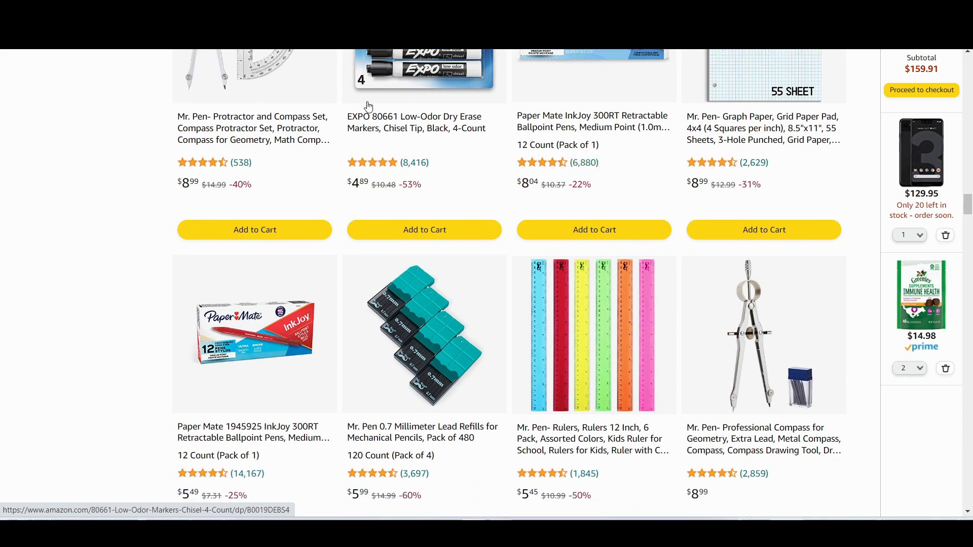
left_click(387, 122)
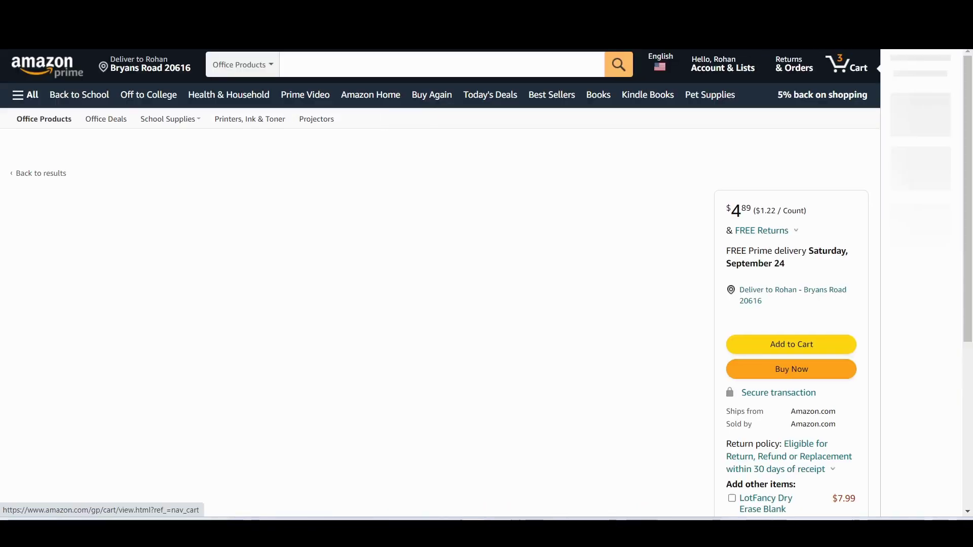
Step: Run the saved 'testing Riku prompts' script on the EXPO page, adding sheet rows 4 and 5
left_click(788, 128)
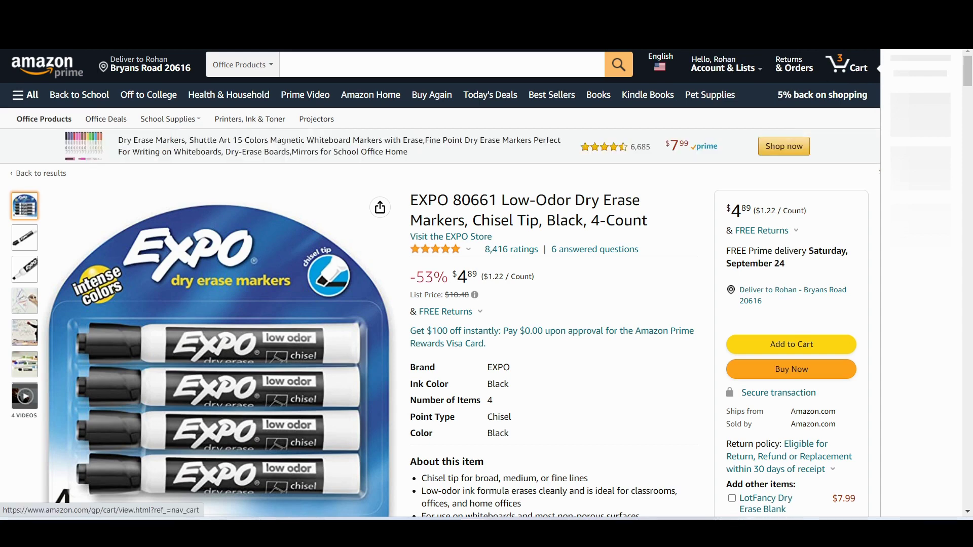
left_click(877, 36)
left_click(797, 128)
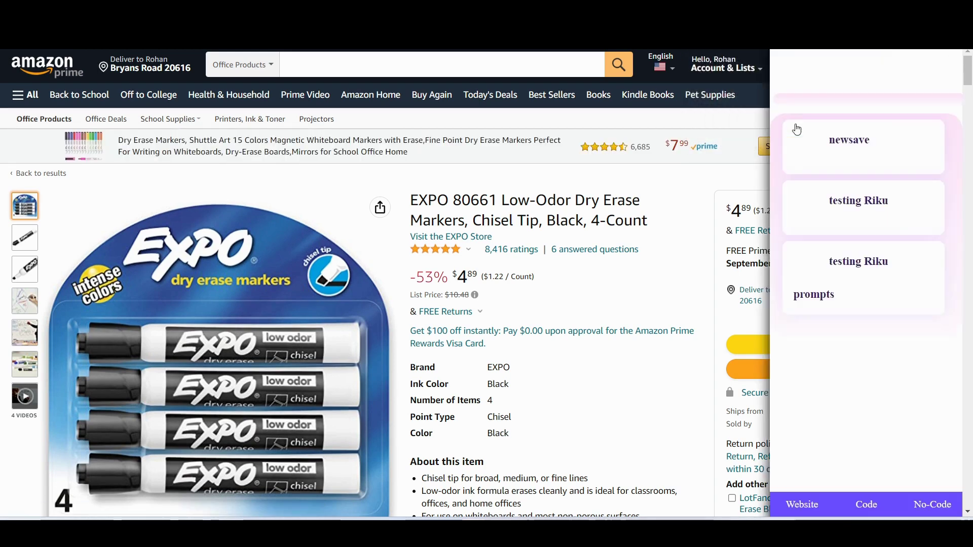
left_click(853, 310)
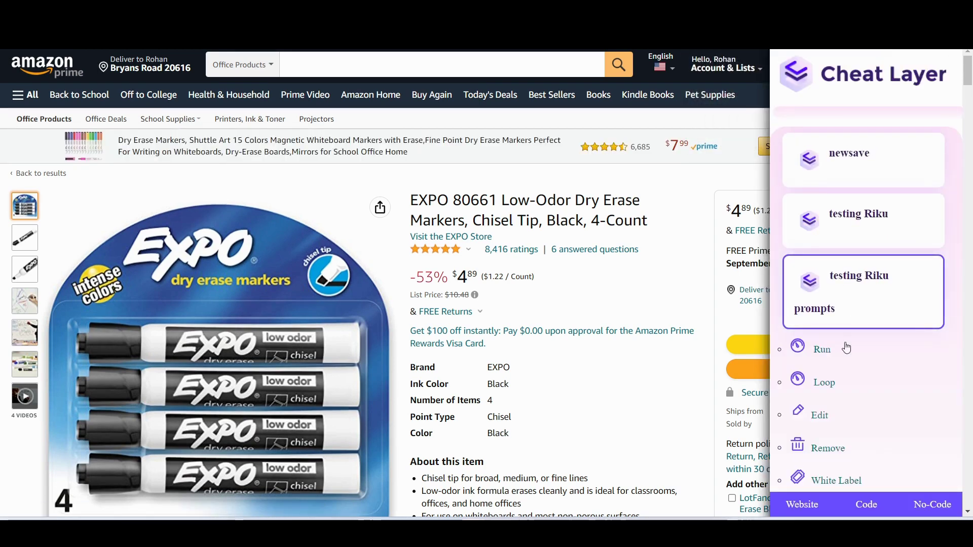
left_click(819, 416)
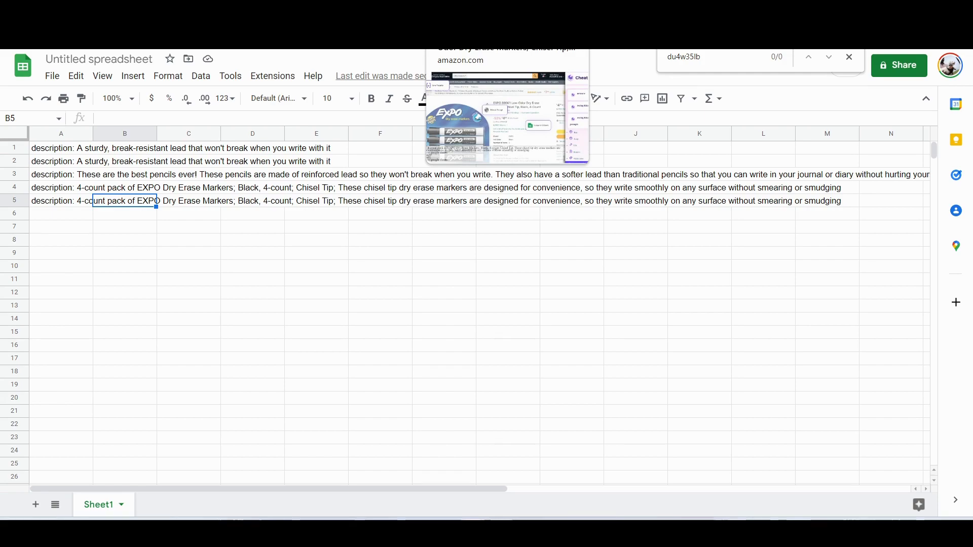
left_click(487, 41)
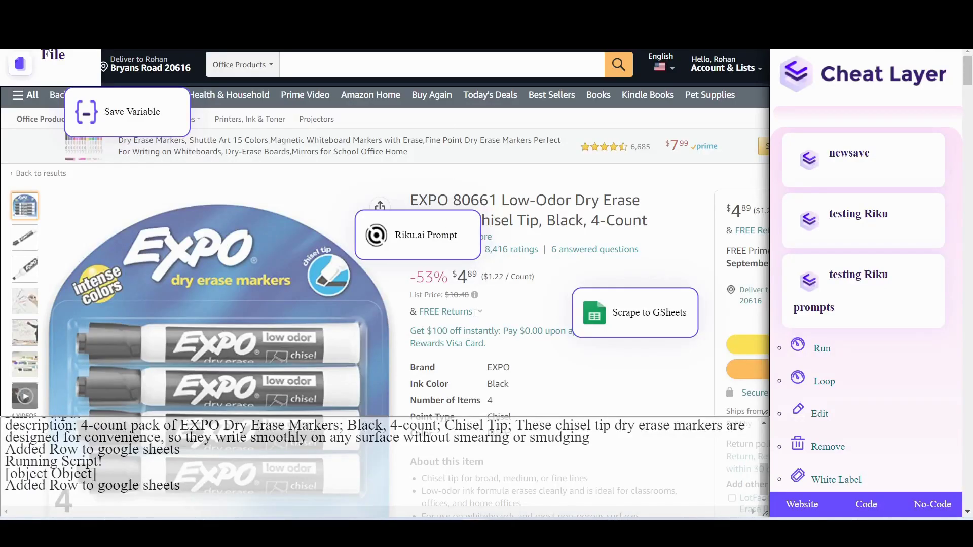